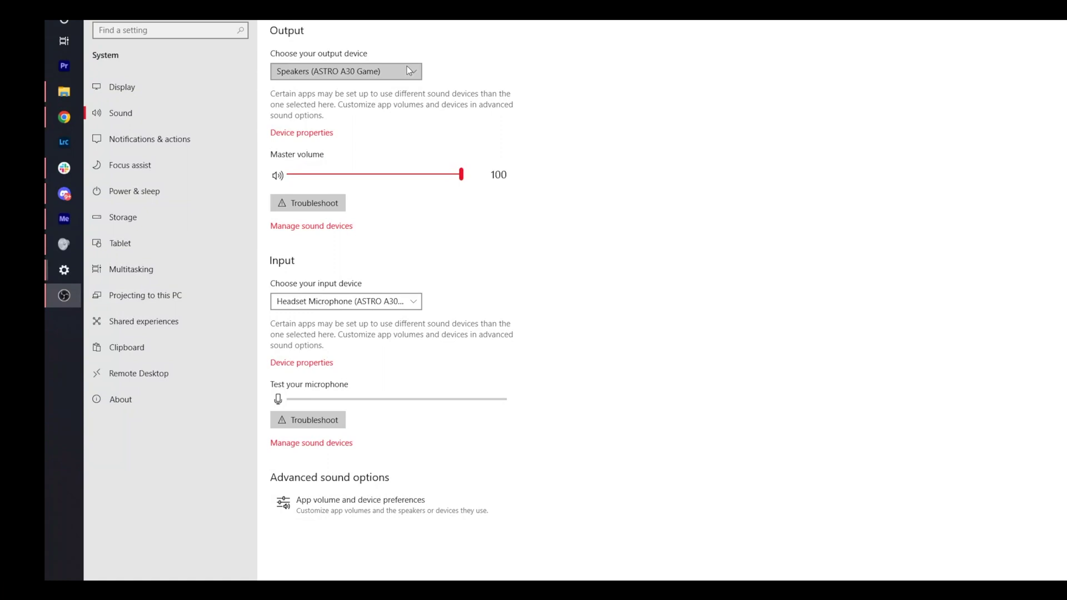
Keep ASTRO A30 Game as Windows output, pick ASTRO A30 Voice input there and on the Mac.
left_click(410, 70)
left_click(416, 68)
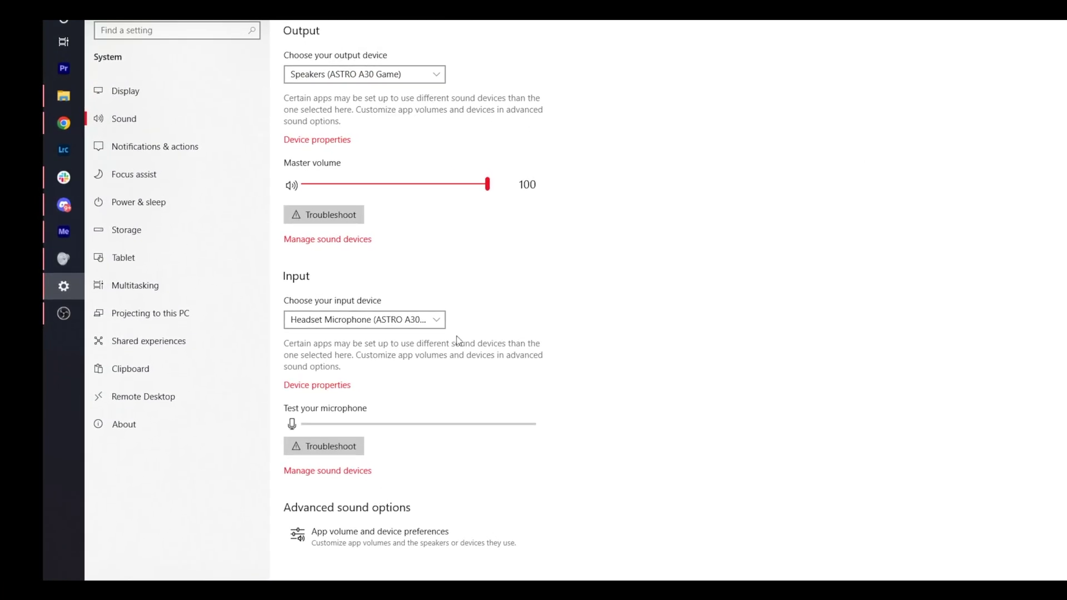
left_click(435, 319)
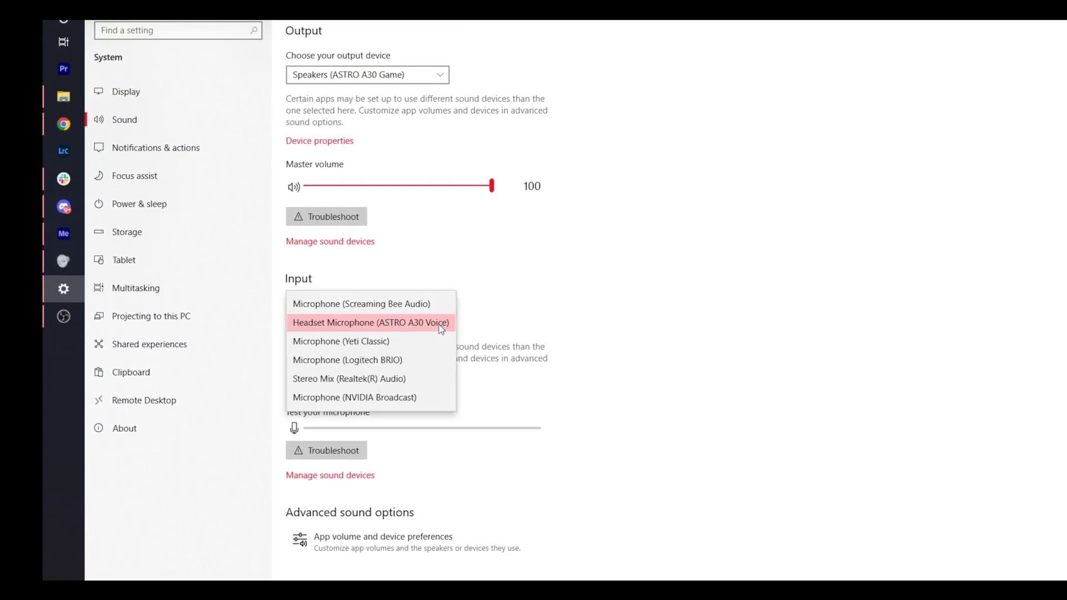
left_click(468, 334)
left_click(469, 75)
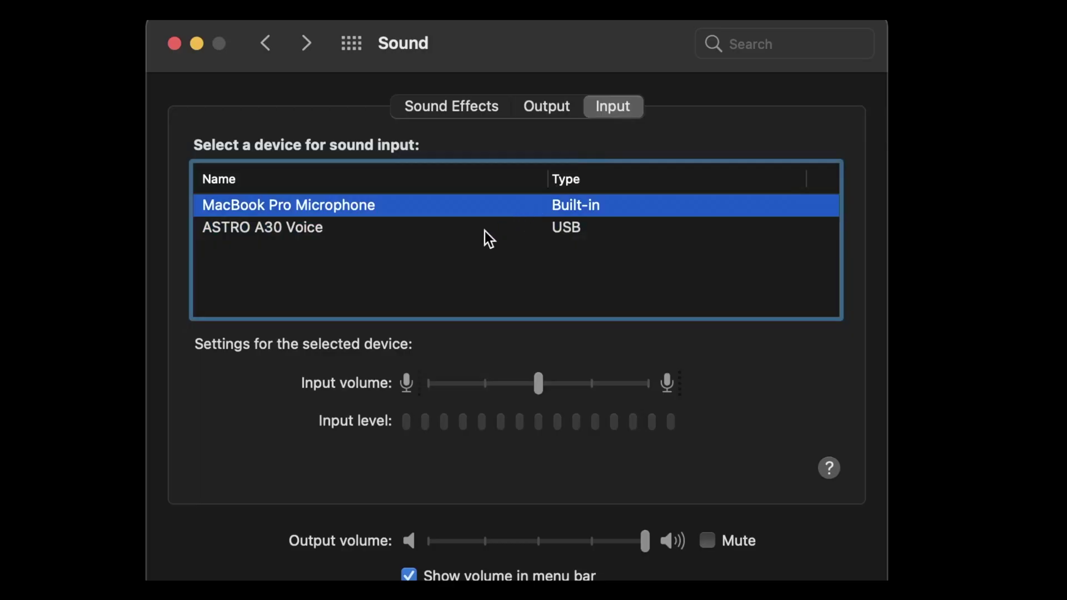
left_click(485, 231)
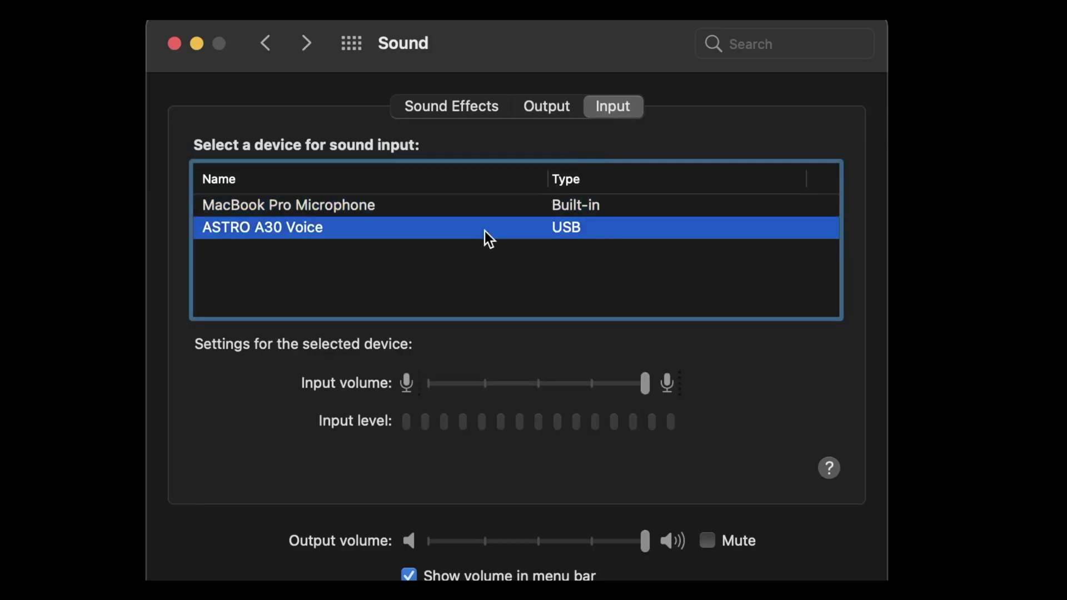